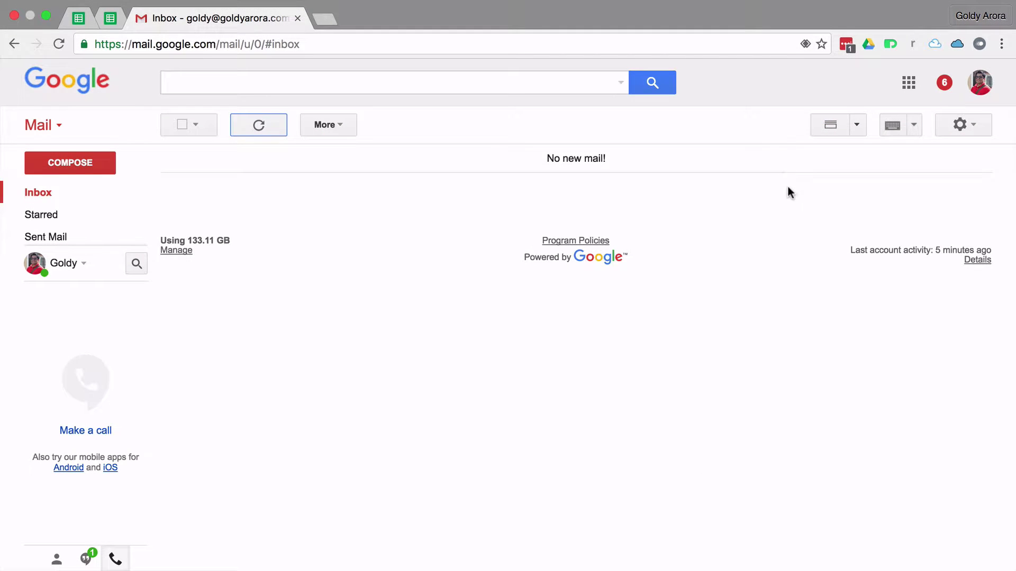
# Step: Go from Gmail's settings to the Admin console user page and show all its sections
pyautogui.click(983, 129)
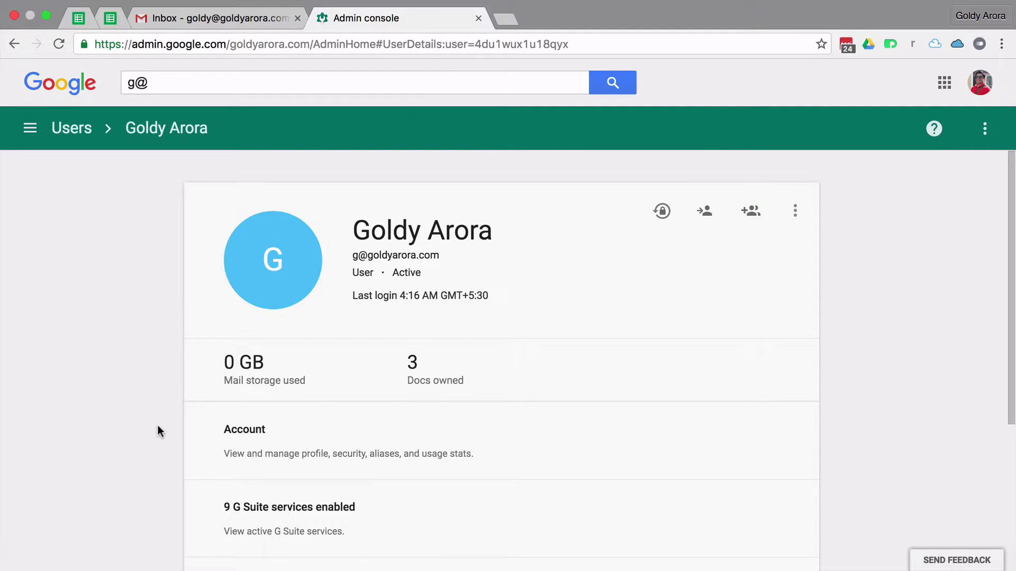
pyautogui.scroll(-3, 158, 430)
pyautogui.scroll(-2, 157, 430)
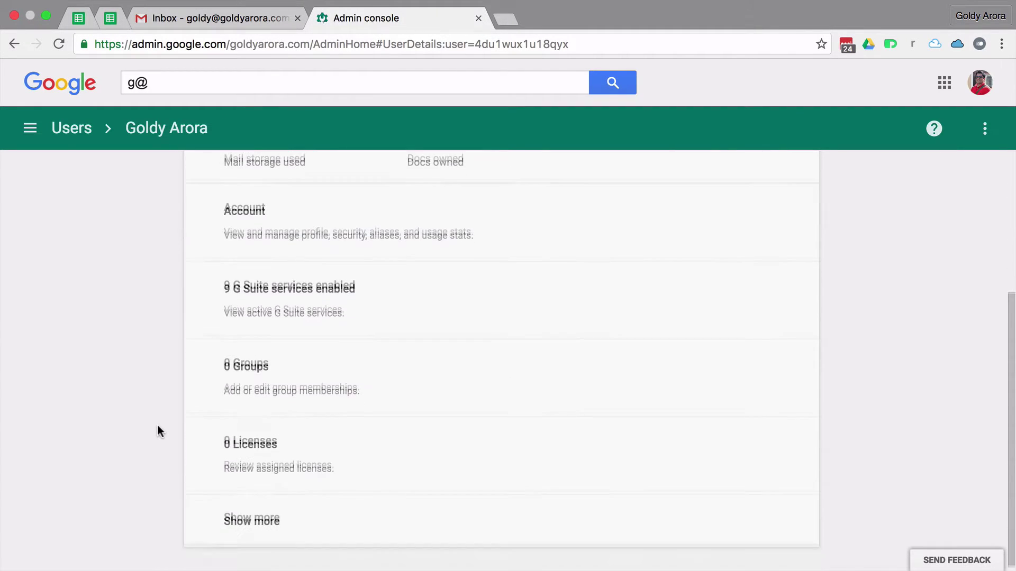
pyautogui.click(241, 516)
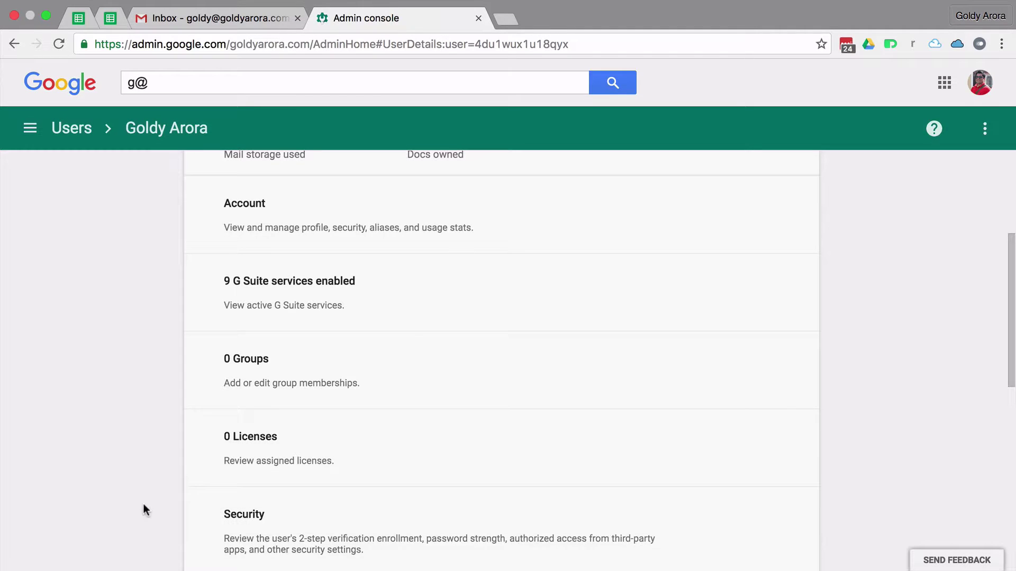
pyautogui.scroll(-4, 144, 505)
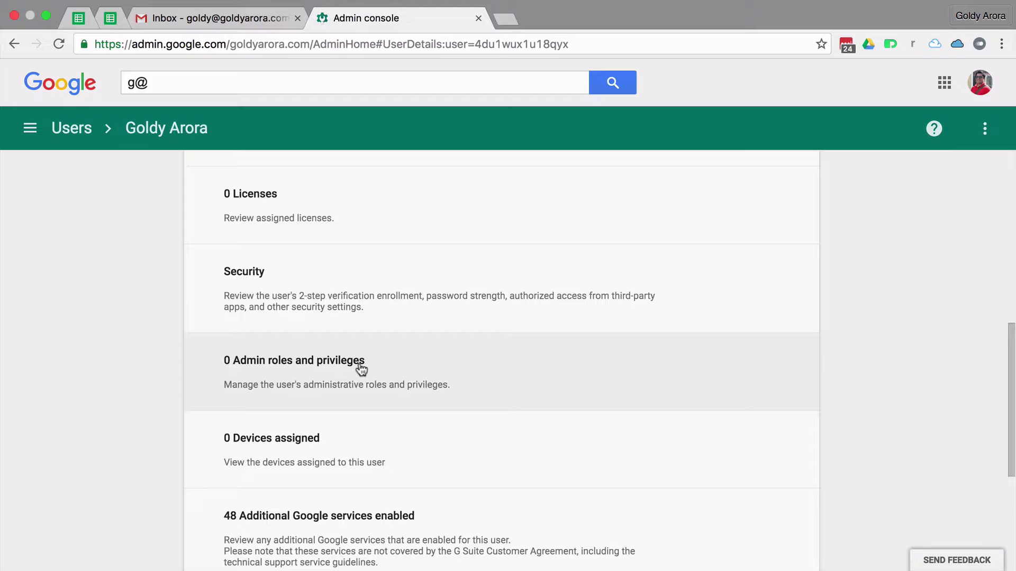
# Step: Expand admin roles, tick then untick User Management Admin, and cancel without assigning any role
pyautogui.click(273, 376)
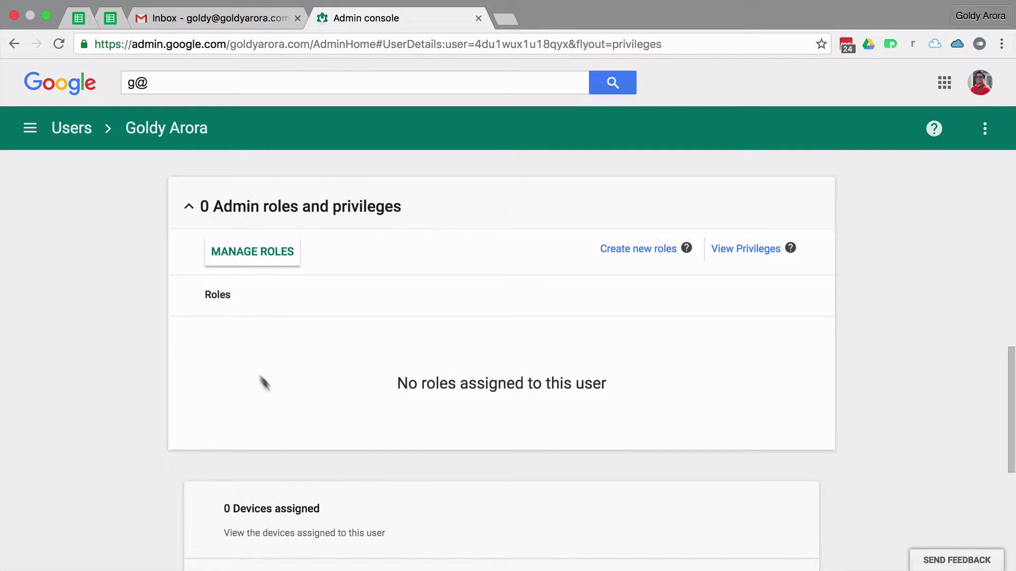
pyautogui.click(246, 254)
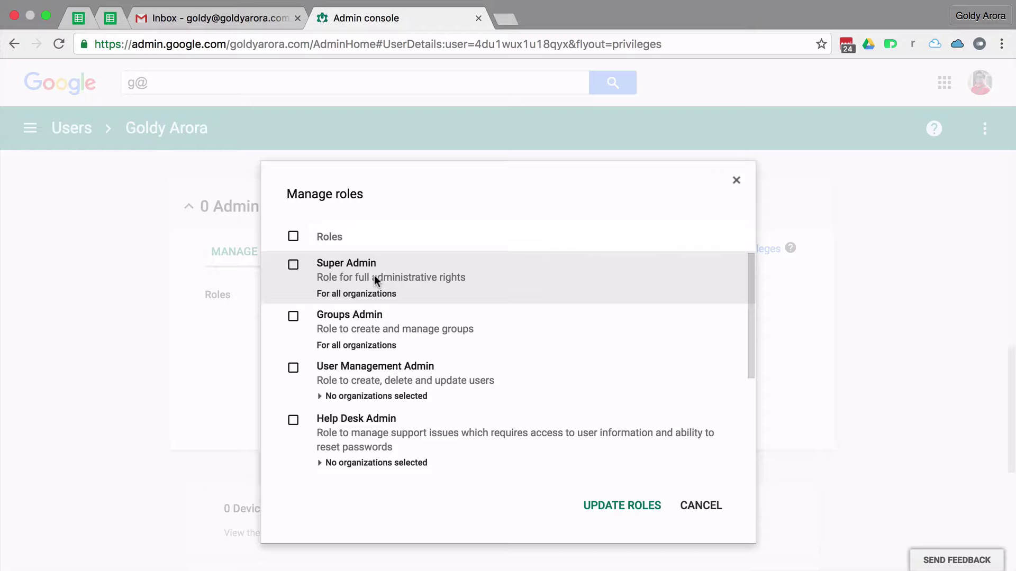
pyautogui.moveTo(543, 4)
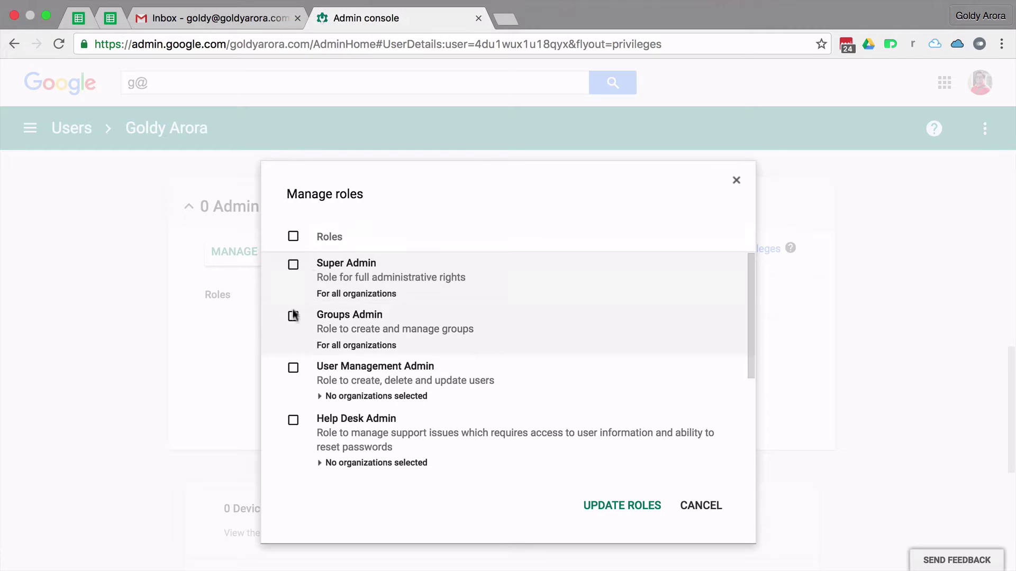
pyautogui.click(293, 369)
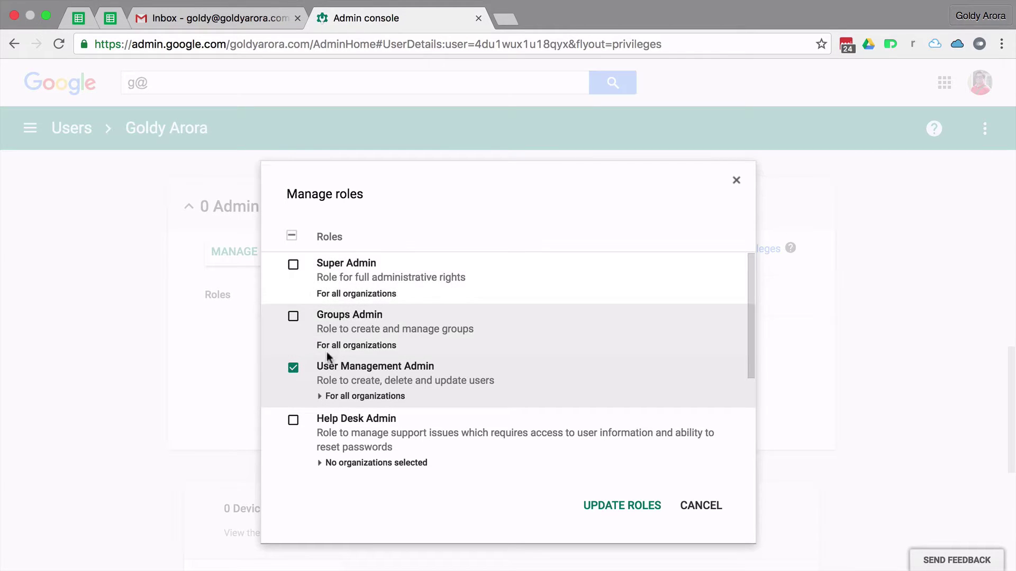
pyautogui.click(293, 368)
pyautogui.click(693, 506)
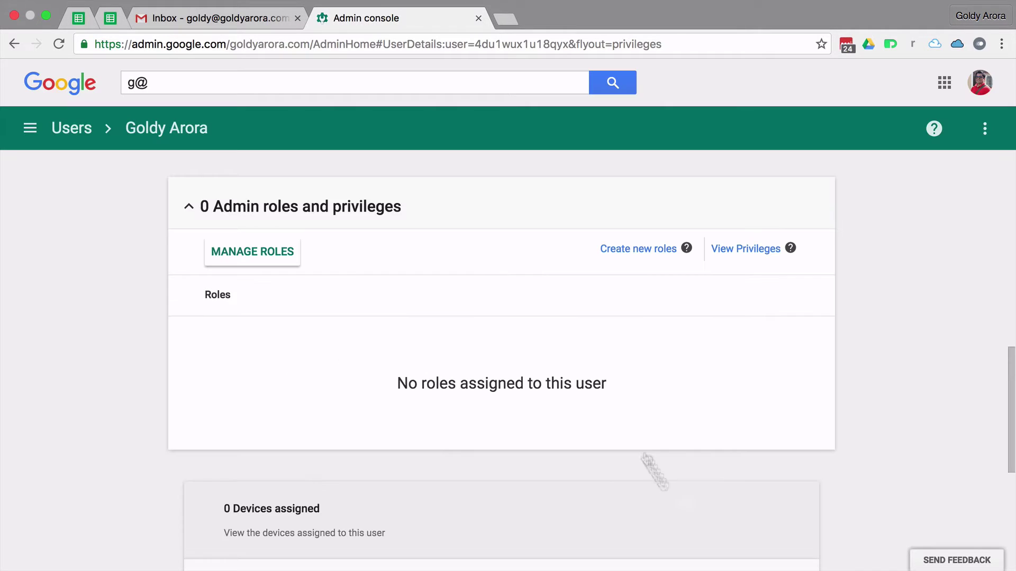
# Step: Create a new admin role named 'new role' with the description 'new'
pyautogui.click(625, 249)
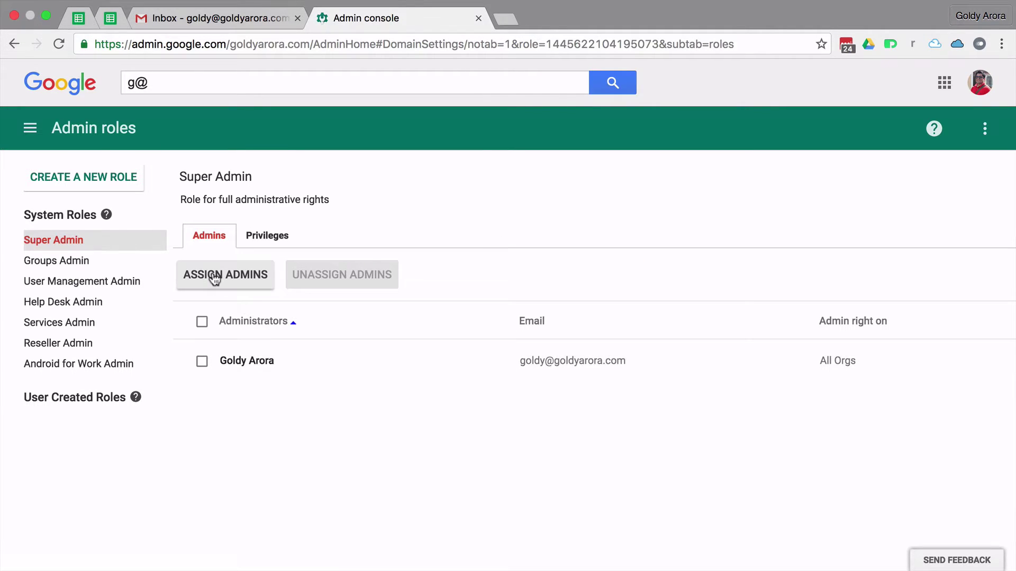
pyautogui.click(98, 178)
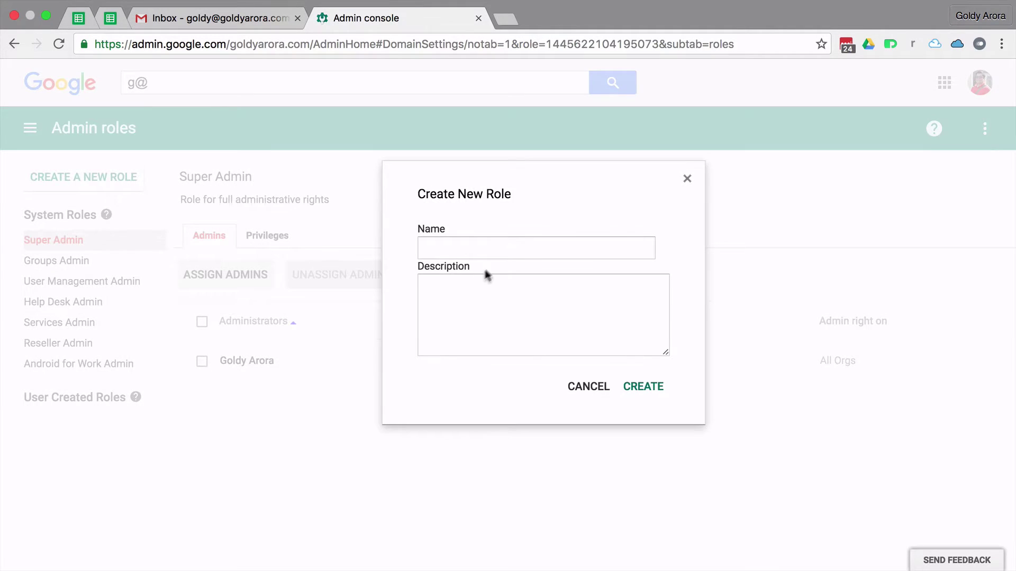
pyautogui.click(521, 241)
pyautogui.write('new role')
pyautogui.click(497, 343)
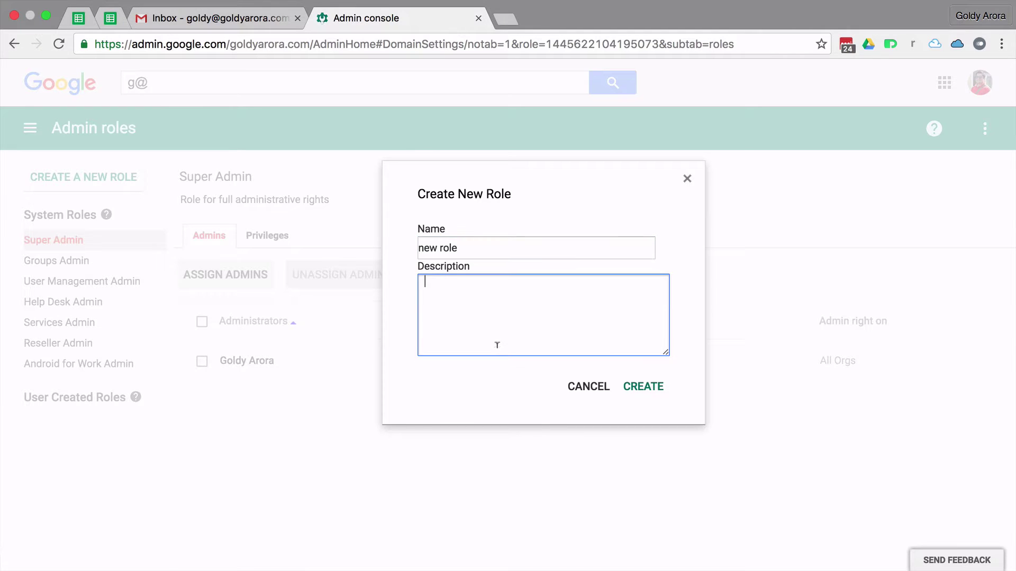
pyautogui.write('new')
pyautogui.click(643, 388)
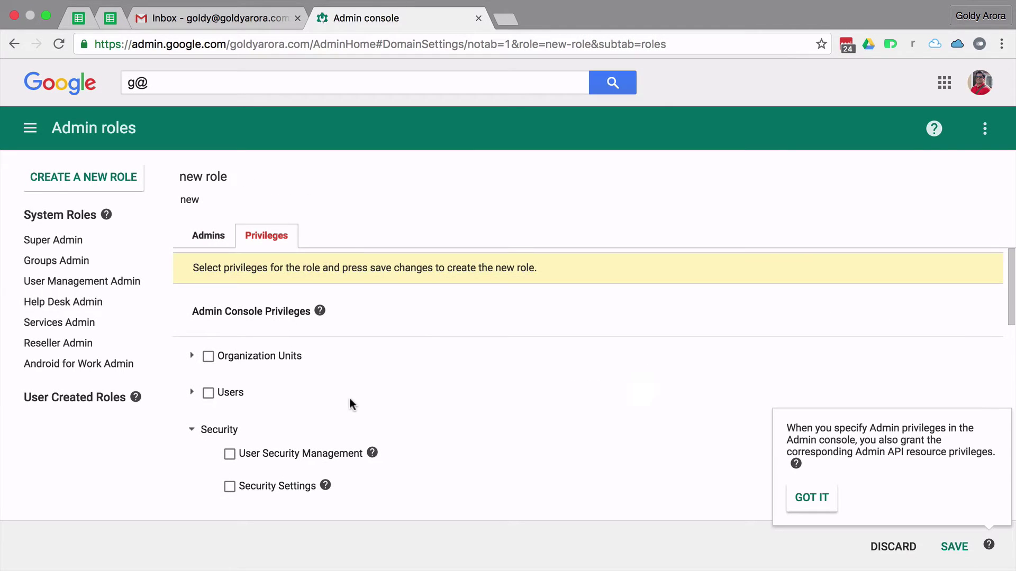
# Step: Grant the role the Users > Update > Reset Password privilege and save it
pyautogui.scroll(-2, 348, 396)
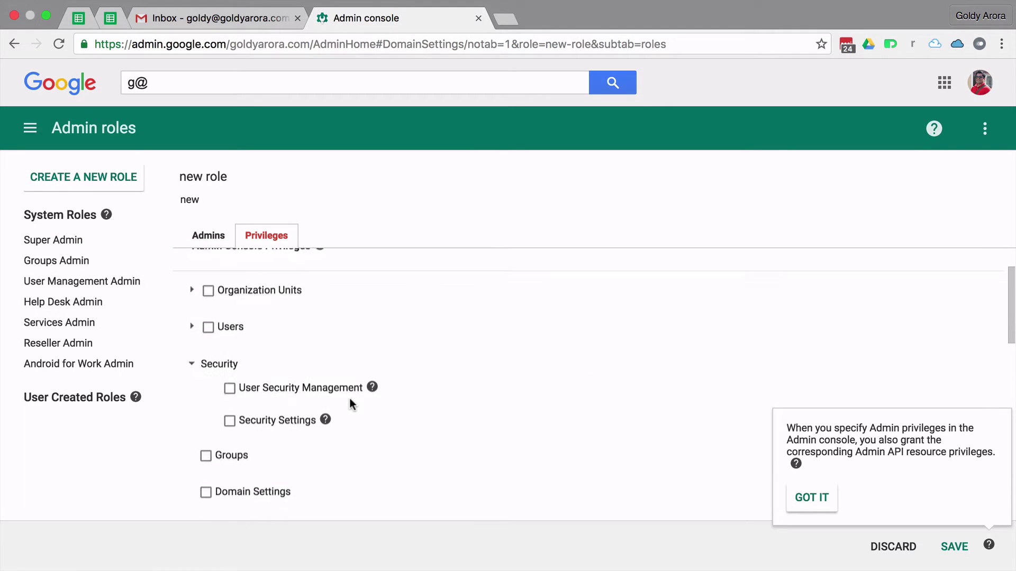
pyautogui.click(192, 326)
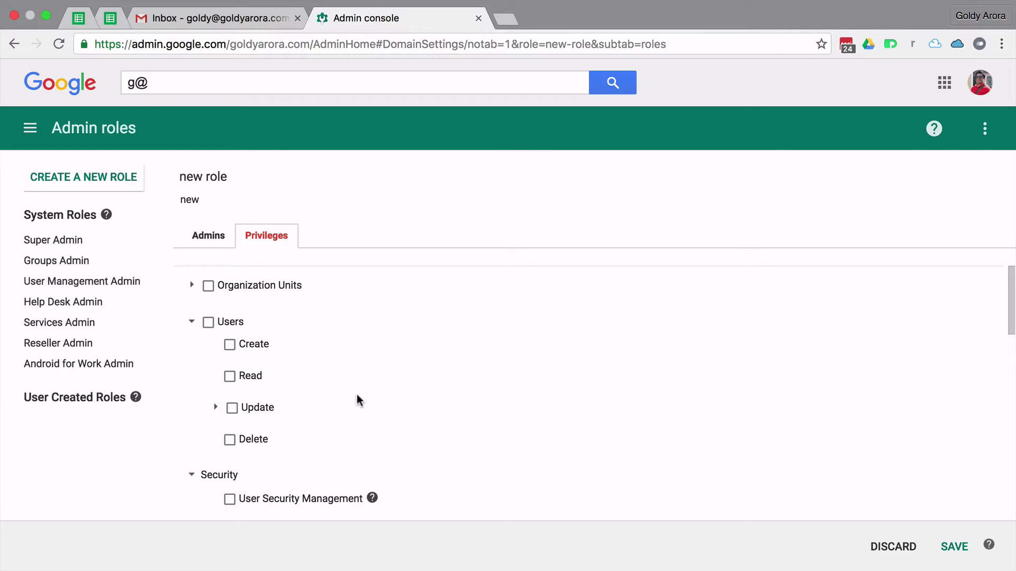
pyautogui.click(216, 408)
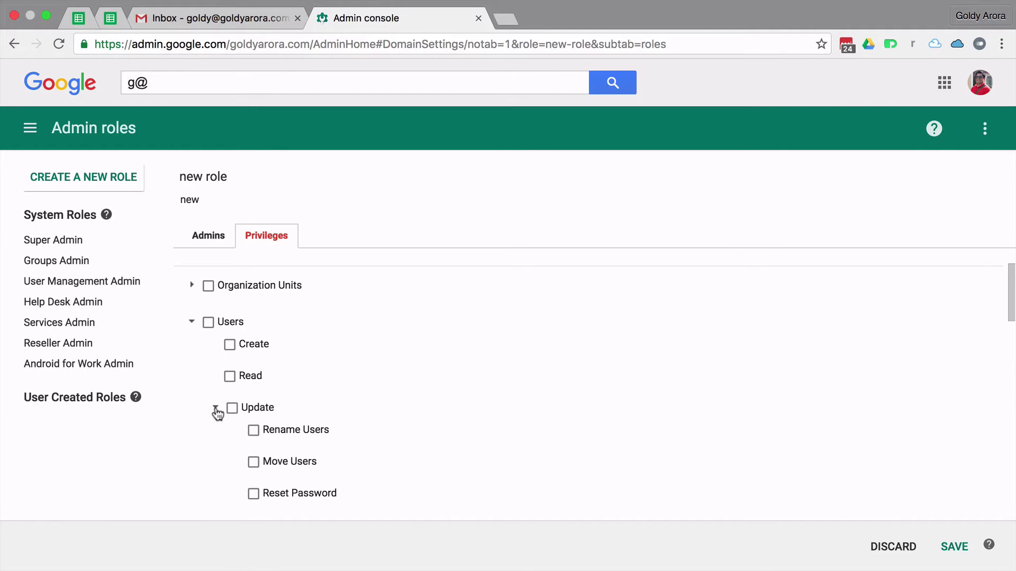
pyautogui.scroll(-1, 376, 410)
pyautogui.click(256, 447)
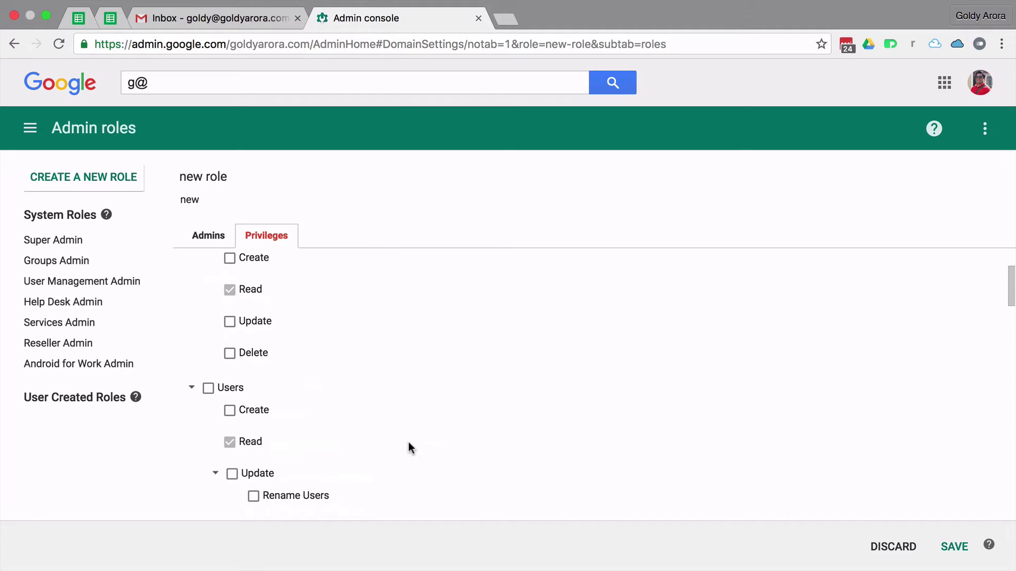
pyautogui.scroll(-1, 409, 447)
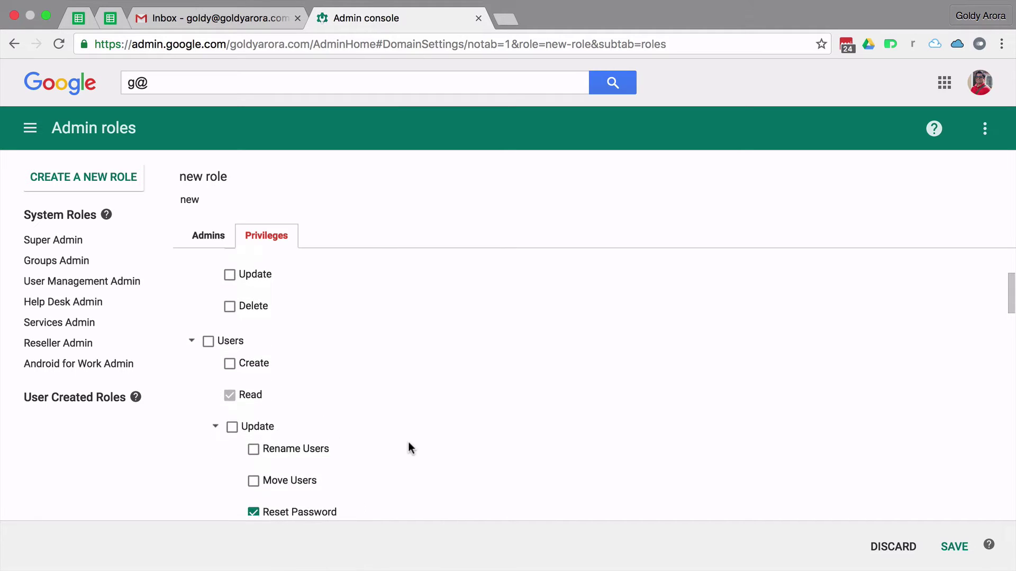
pyautogui.click(944, 551)
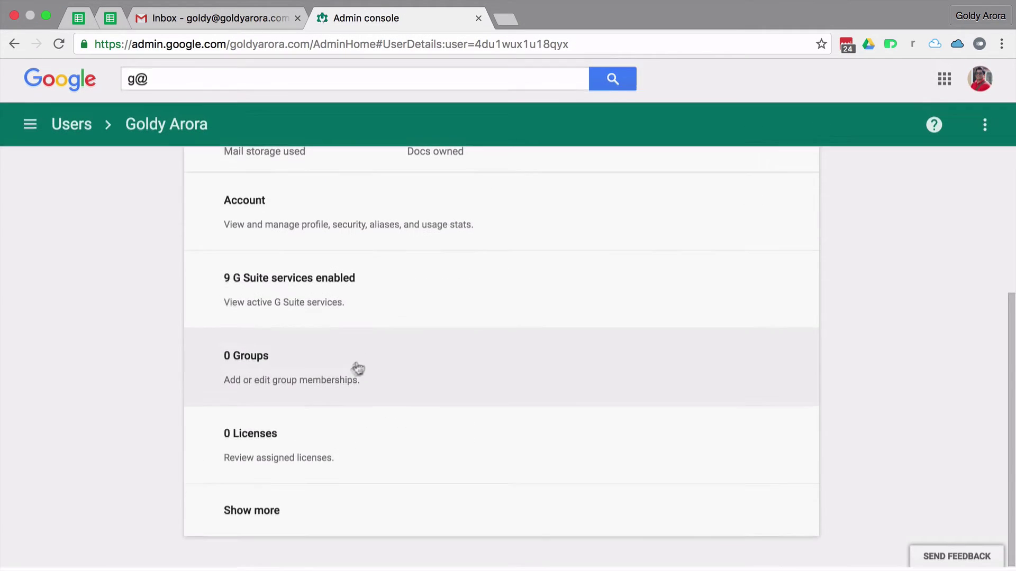
# Step: Assign the Super Admin role to the user through Manage Roles and Update Roles
pyautogui.click(269, 516)
pyautogui.scroll(-8, 304, 418)
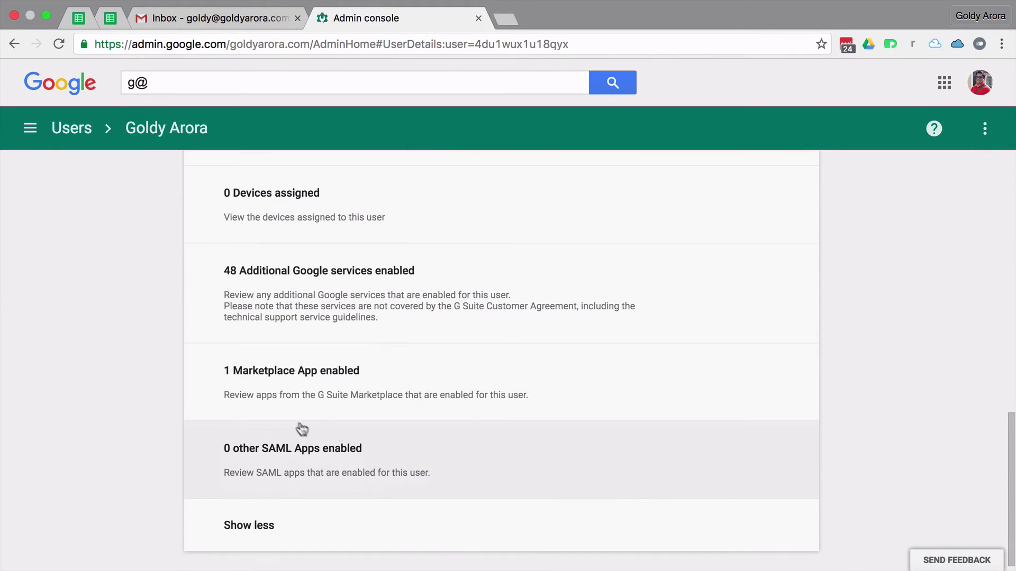
pyautogui.scroll(3, 308, 315)
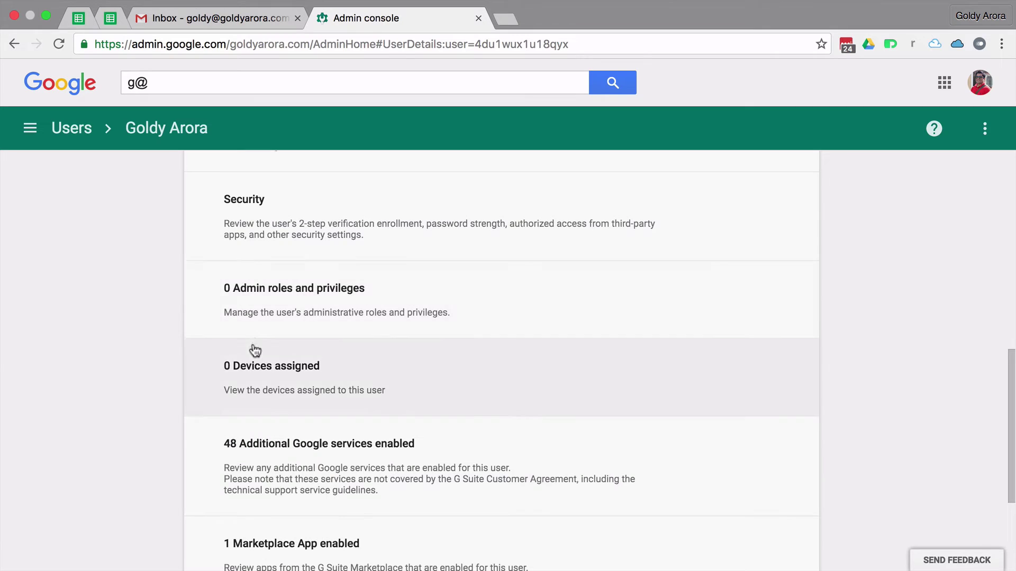
pyautogui.click(288, 293)
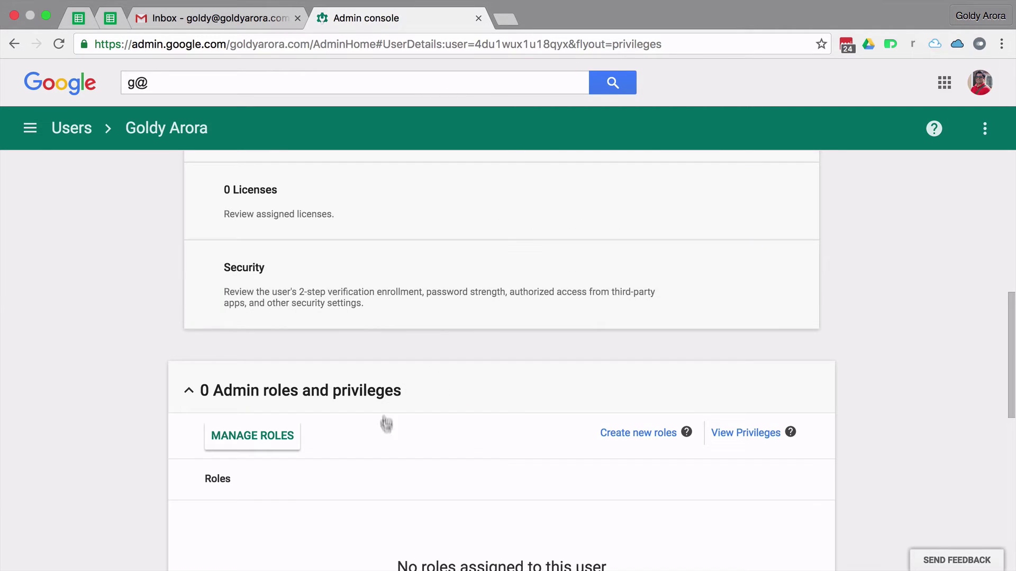
pyautogui.scroll(-4, 381, 426)
pyautogui.click(266, 212)
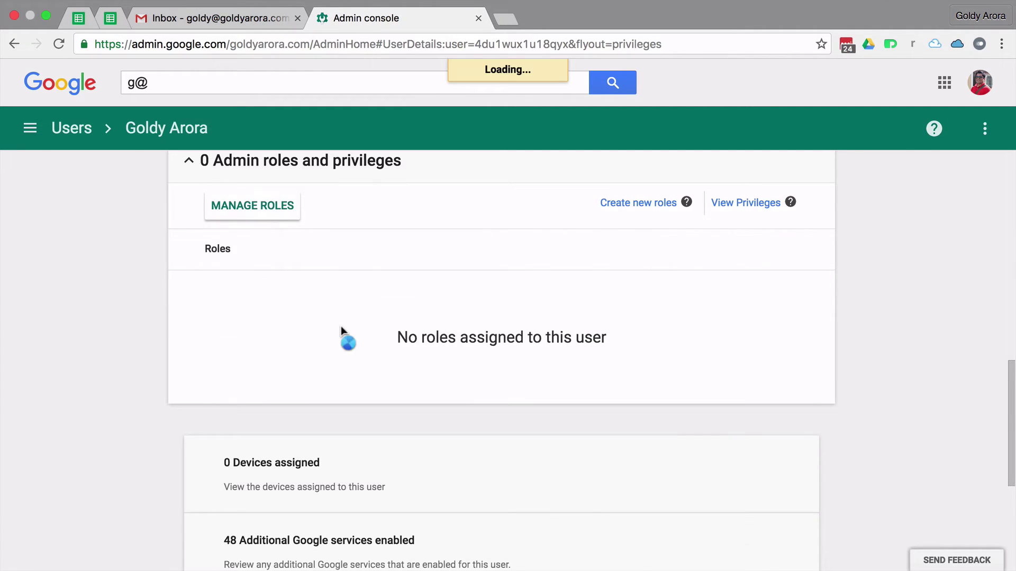
pyautogui.click(294, 265)
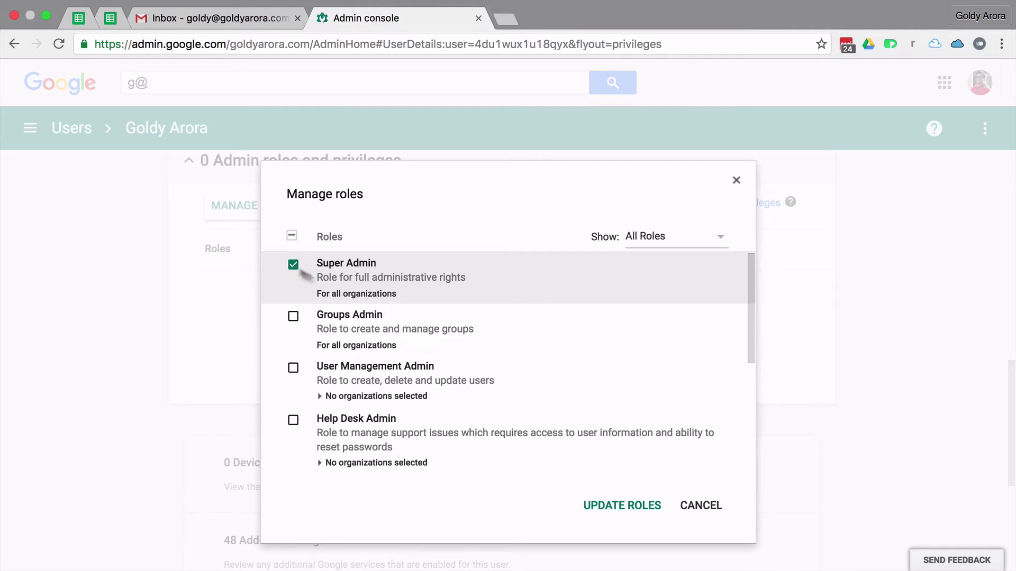
pyautogui.click(606, 509)
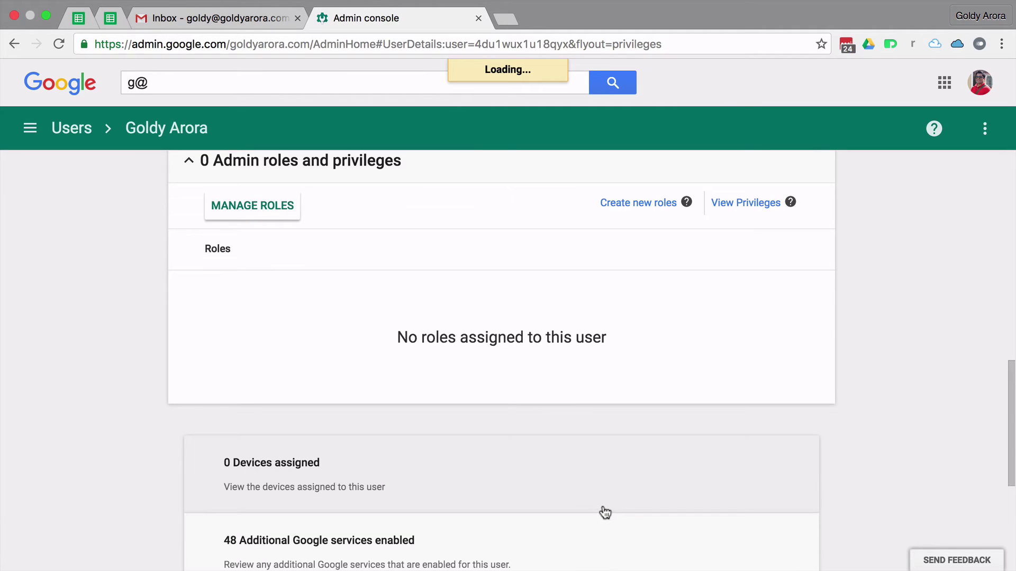